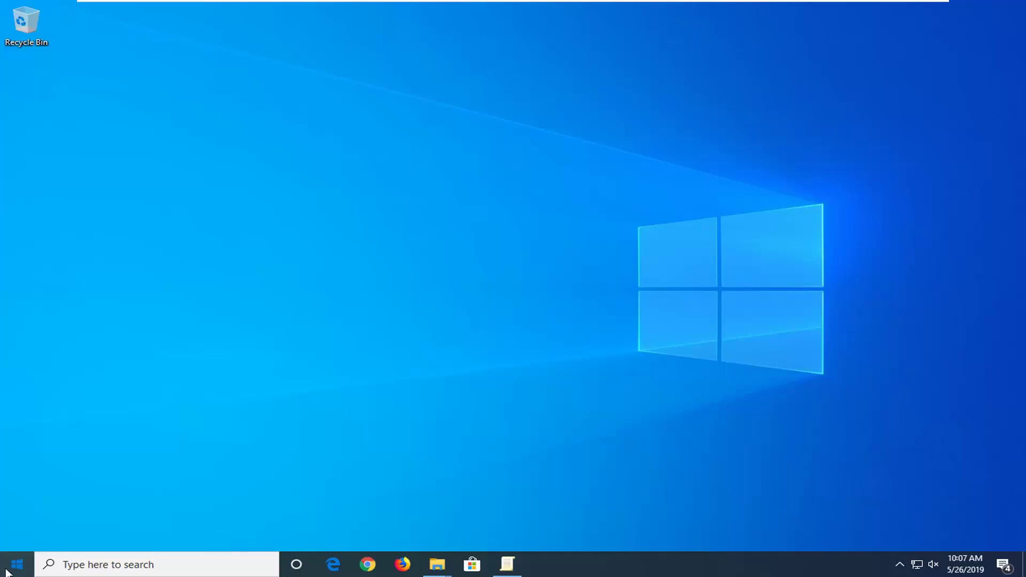
- Search Start for 'windows firewall' and open the Windows Defender Firewall Control Panel
click(8, 572)
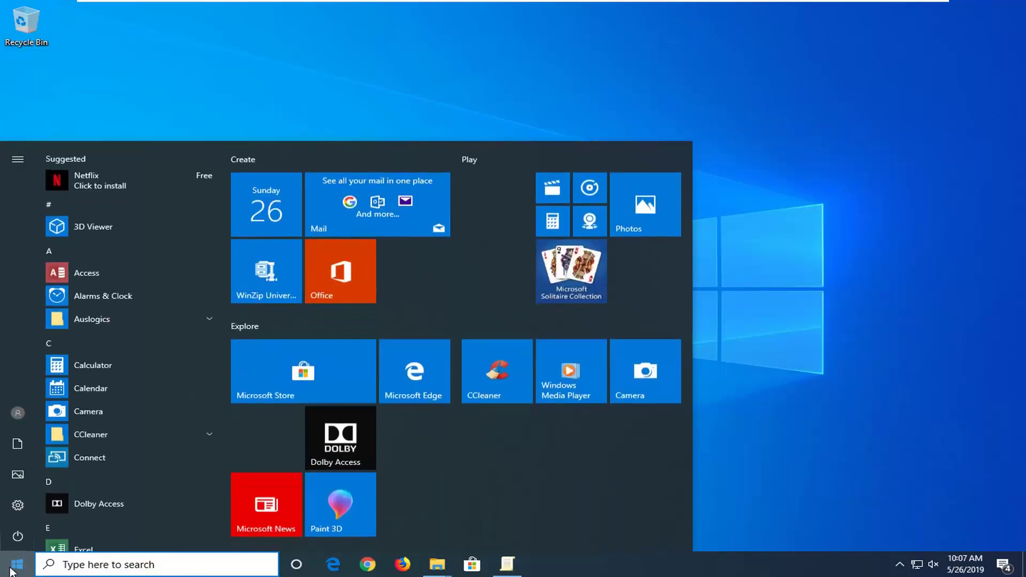
text(windows firewall)
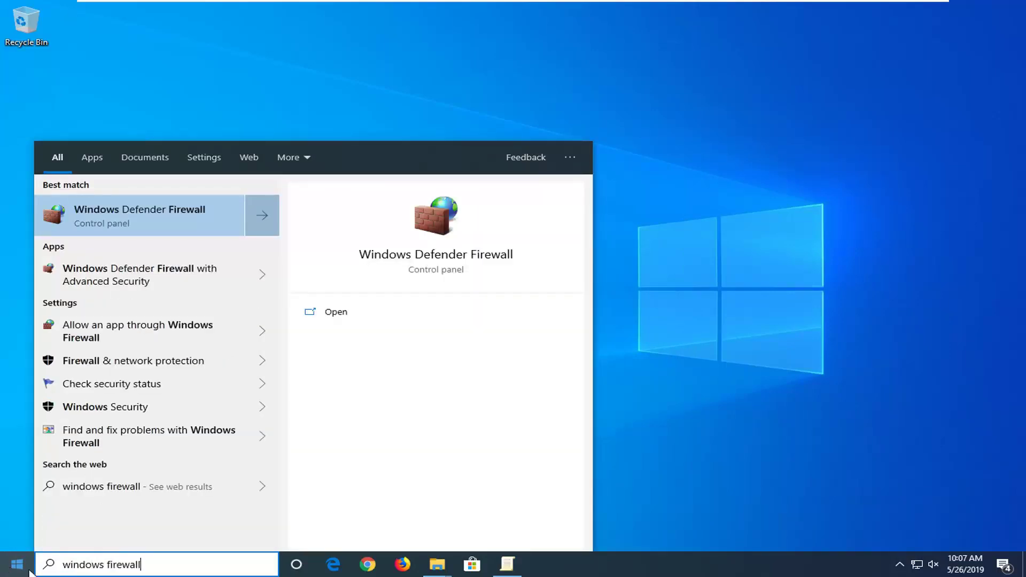
click(133, 222)
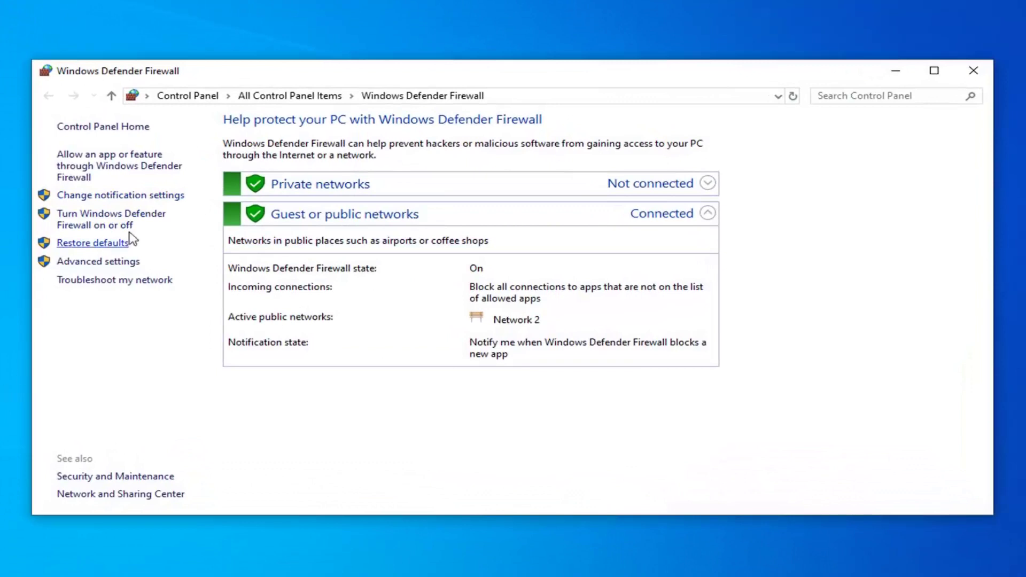
- In the allowed apps list, tick Firefox's Public box and confirm with OK
click(104, 171)
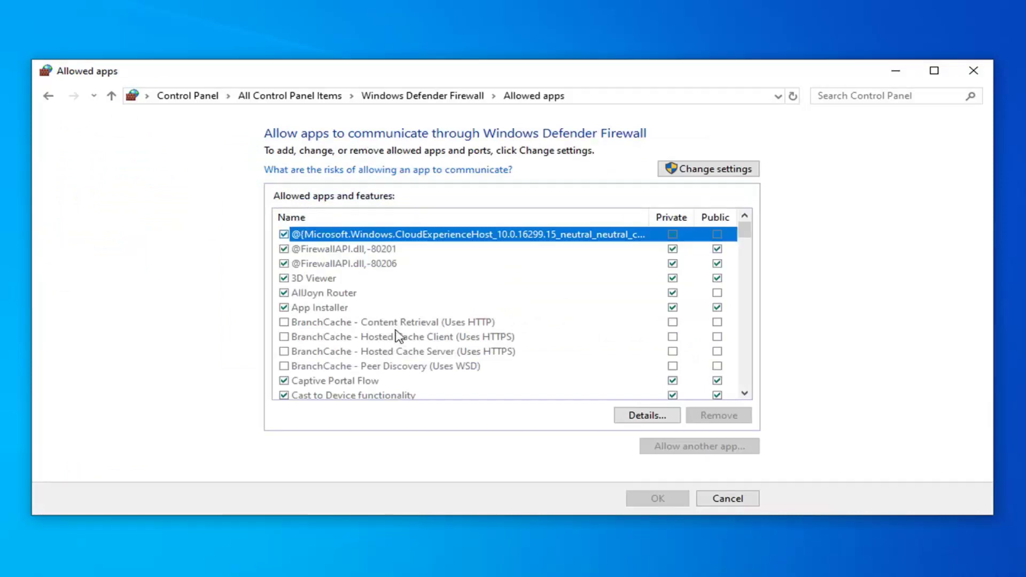
scroll(395, 350, down, 2)
scroll(385, 366, down, 2)
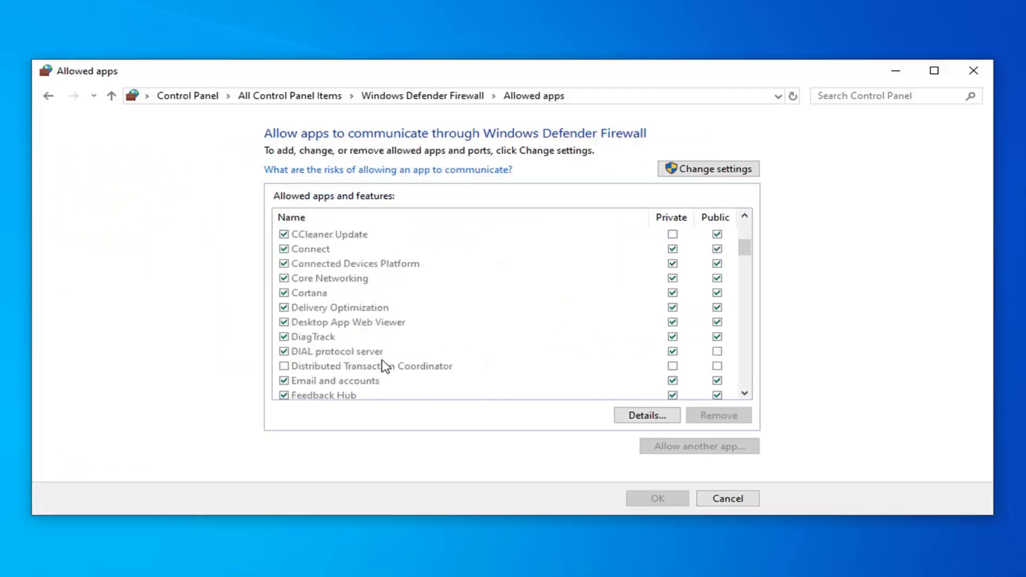
scroll(382, 365, down, 1)
scroll(375, 362, down, 1)
scroll(368, 362, down, 1)
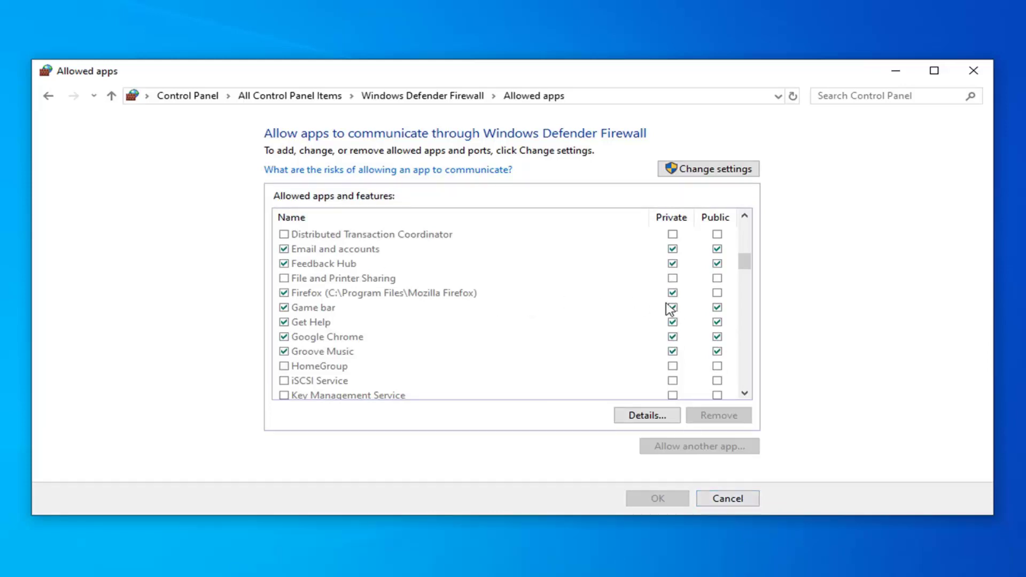
click(717, 297)
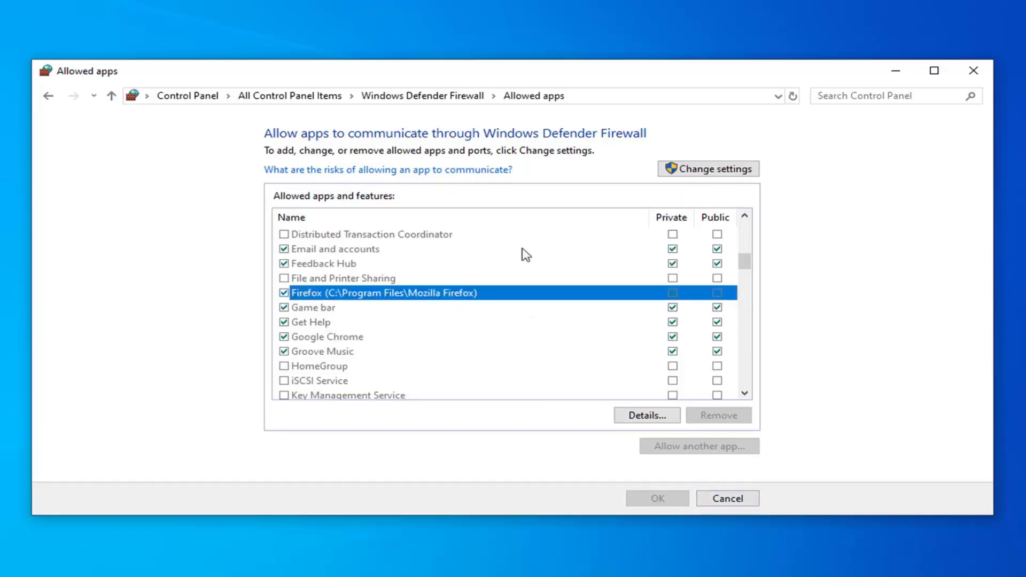
click(709, 169)
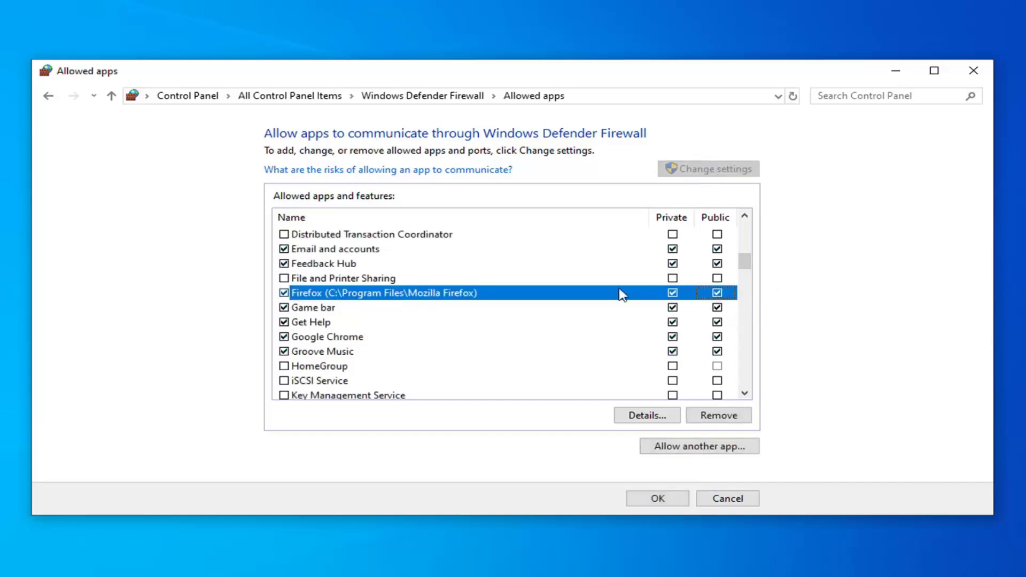
click(715, 294)
click(661, 502)
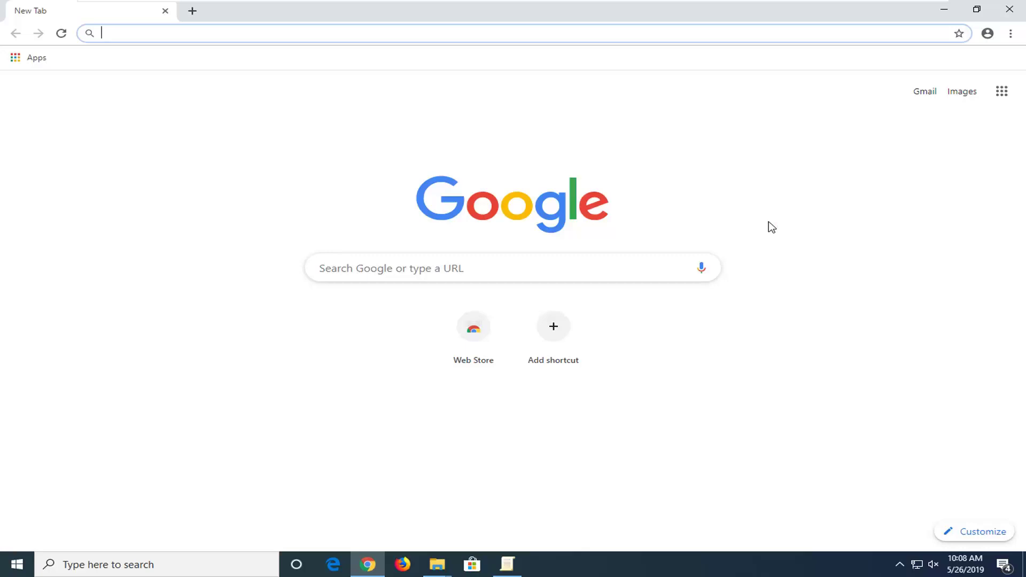
- Open Chrome Settings from the main menu and expand the Advanced section
click(1015, 34)
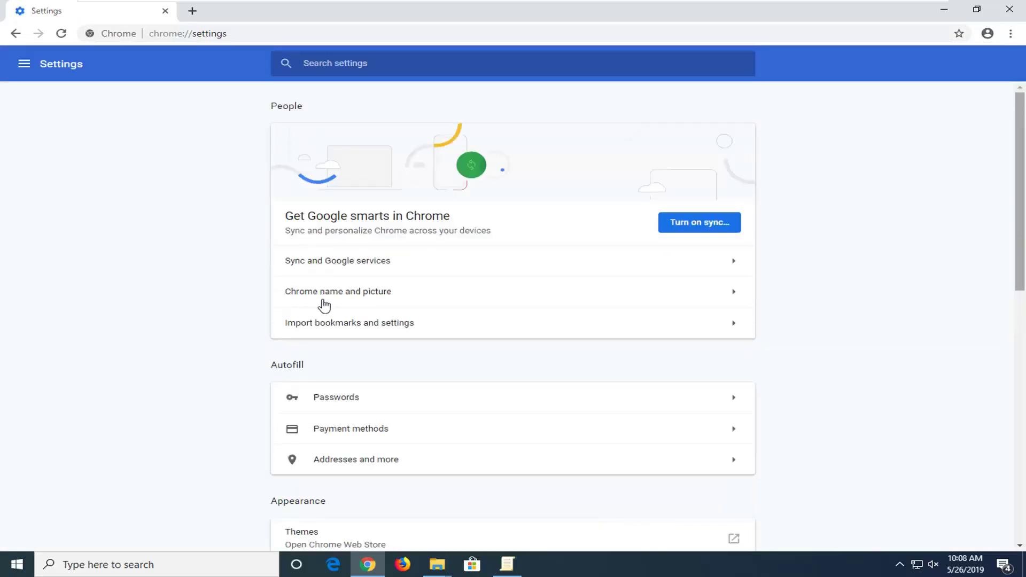
scroll(338, 304, down, 10)
scroll(513, 519, down, 1)
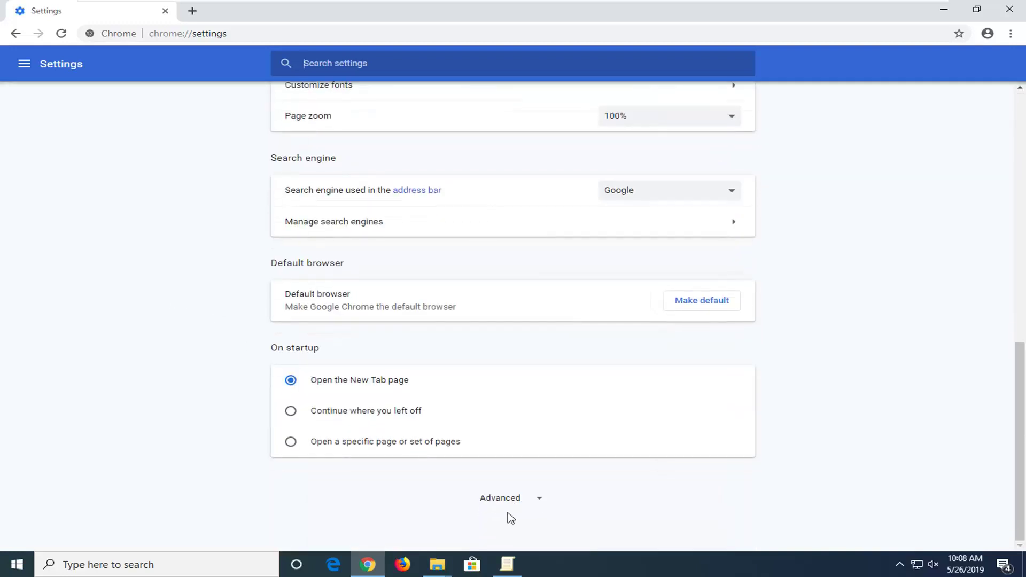
click(494, 502)
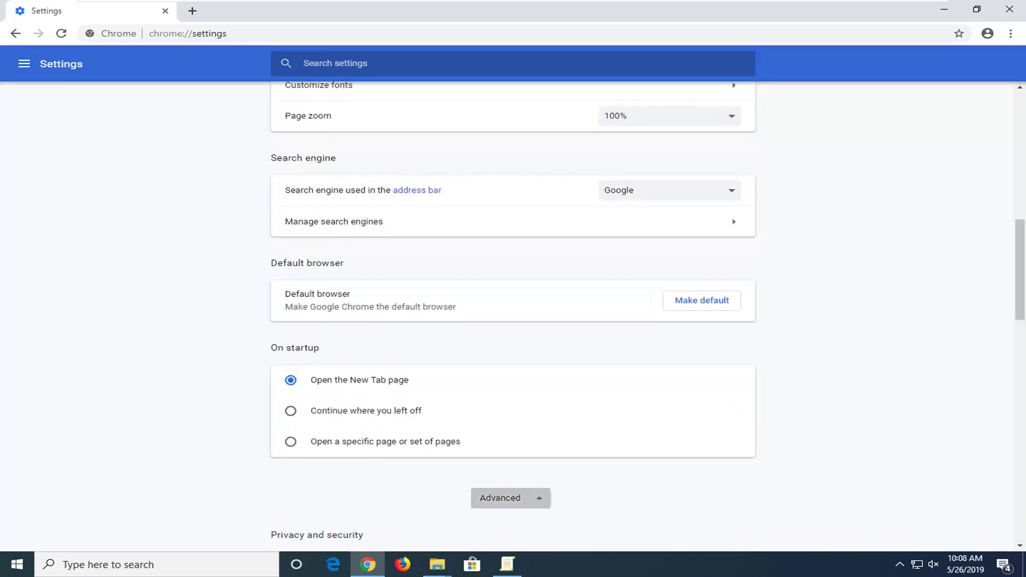
scroll(163, 389, down, 3)
scroll(169, 387, up, 4)
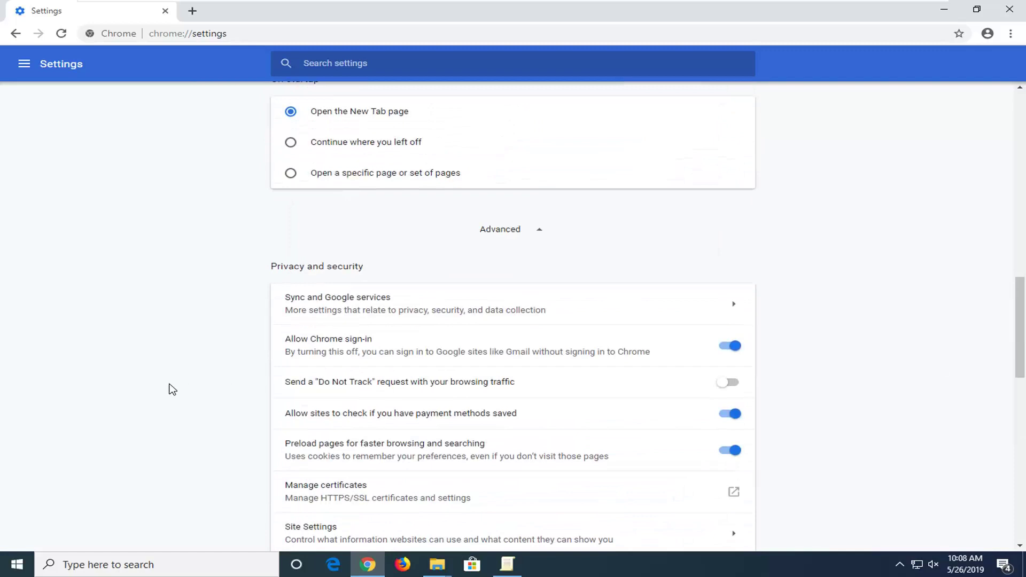
scroll(358, 199, down, 2)
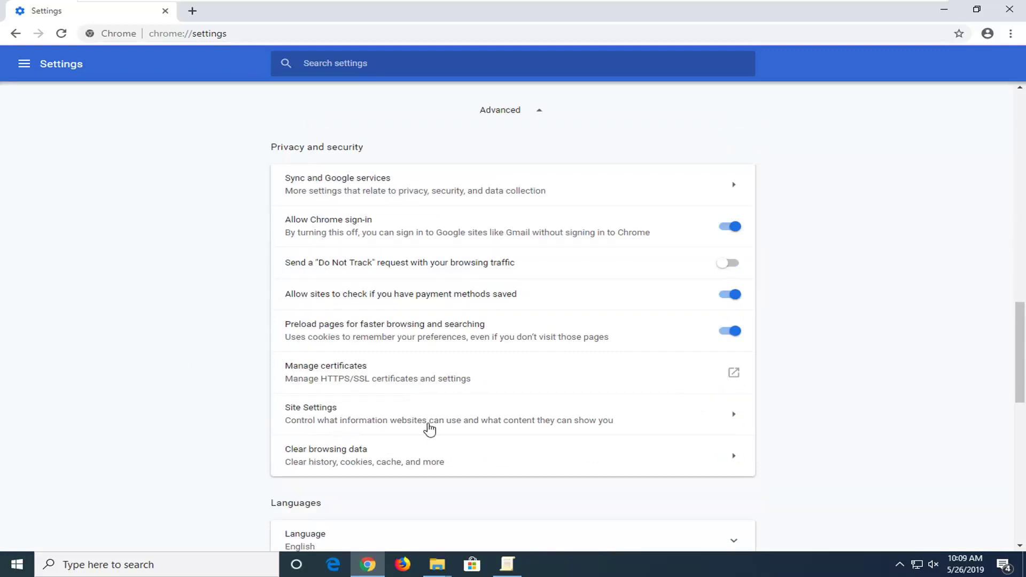
- Turn 'Block third-party cookies' off in Site Settings > Cookies, then close Chrome
click(548, 423)
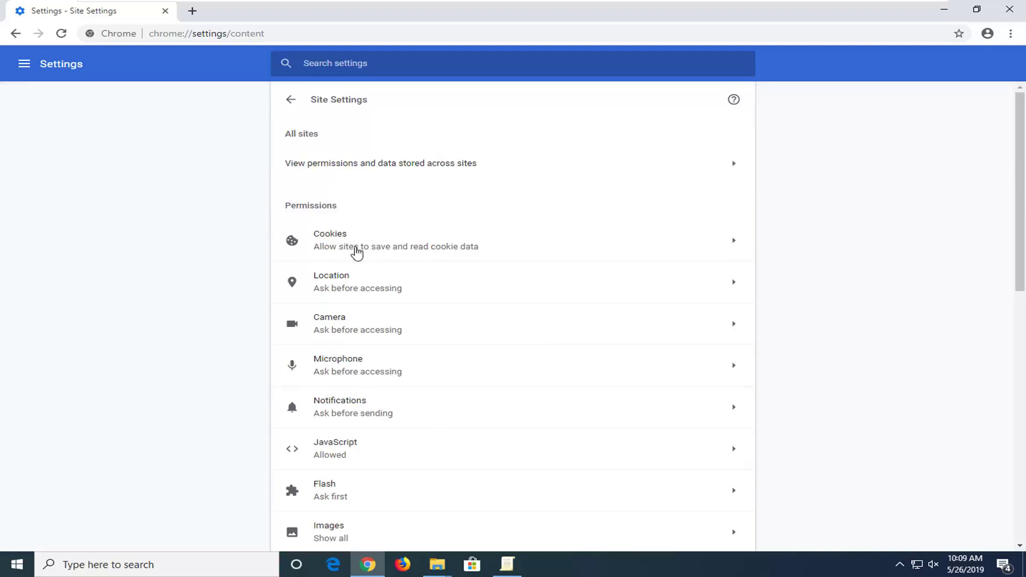
click(664, 249)
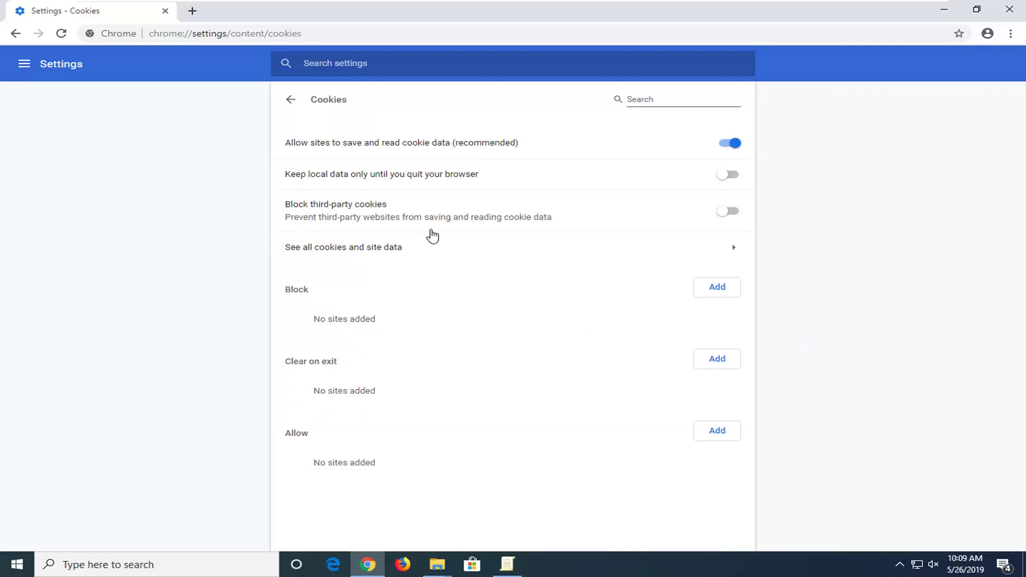
click(729, 216)
click(730, 216)
click(731, 216)
click(1012, 9)
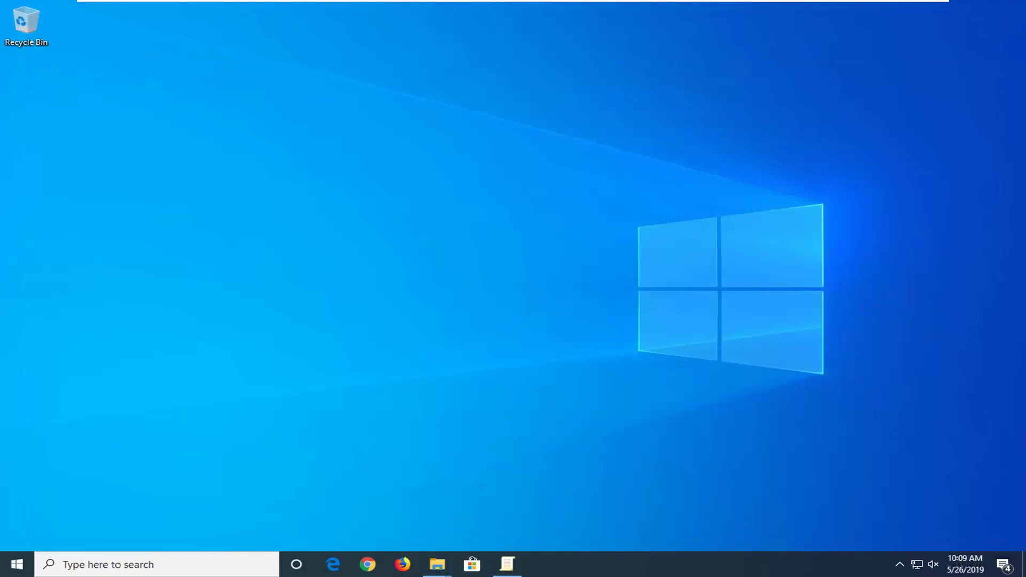